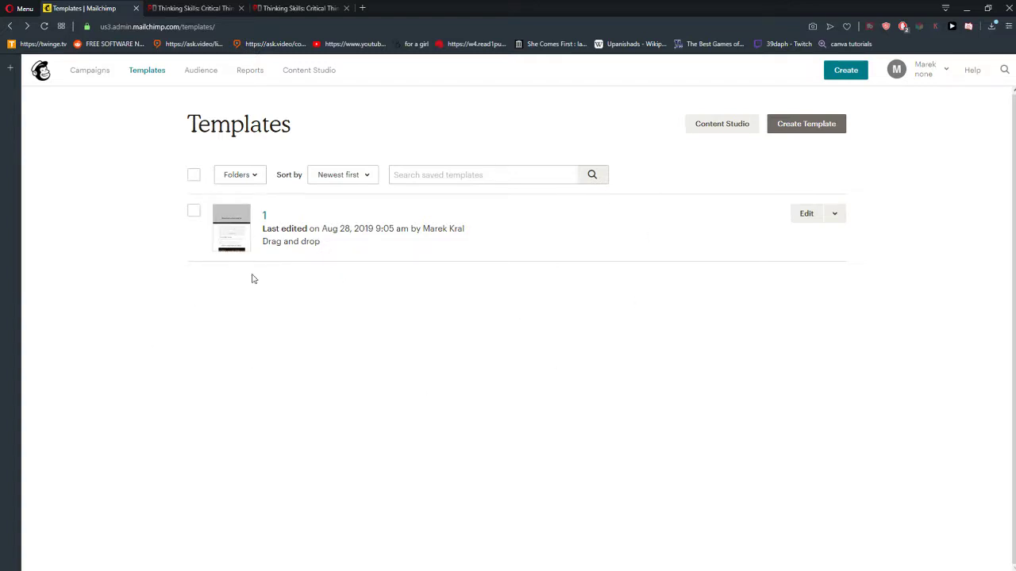
Open template 1 in the editor and delete the 'DOWNLOAD PDF HERE!' button block below Buy Now.
left_click(806, 216)
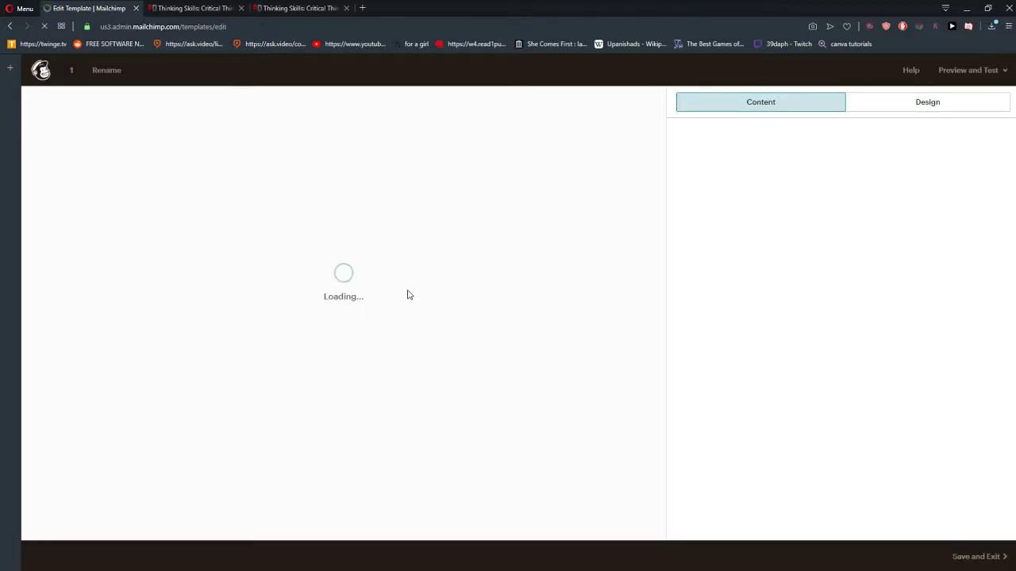
scroll(413, 318, "down", 3)
scroll(444, 373, "up", 1)
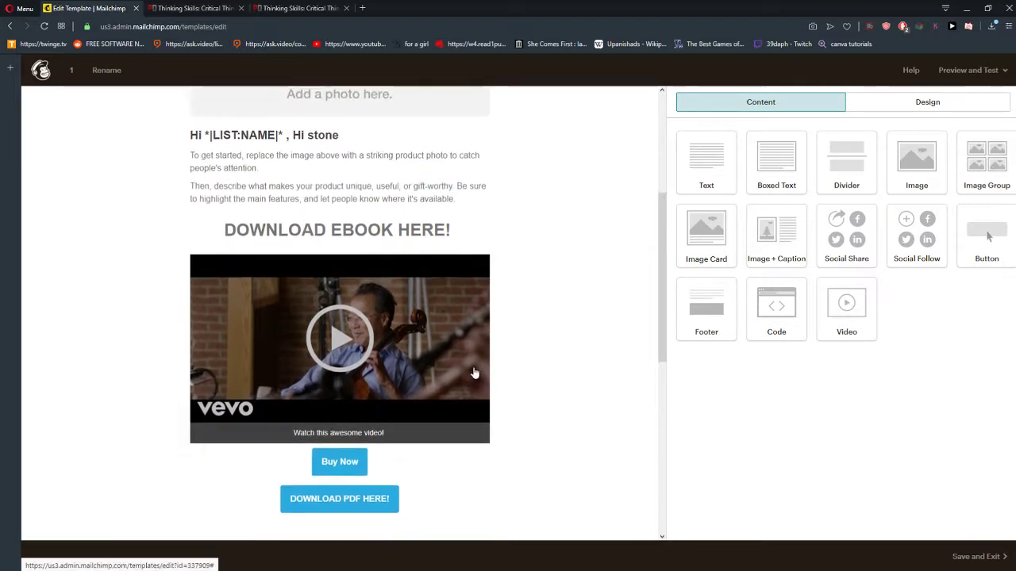
scroll(485, 421, "up", 1)
scroll(496, 437, "down", 2)
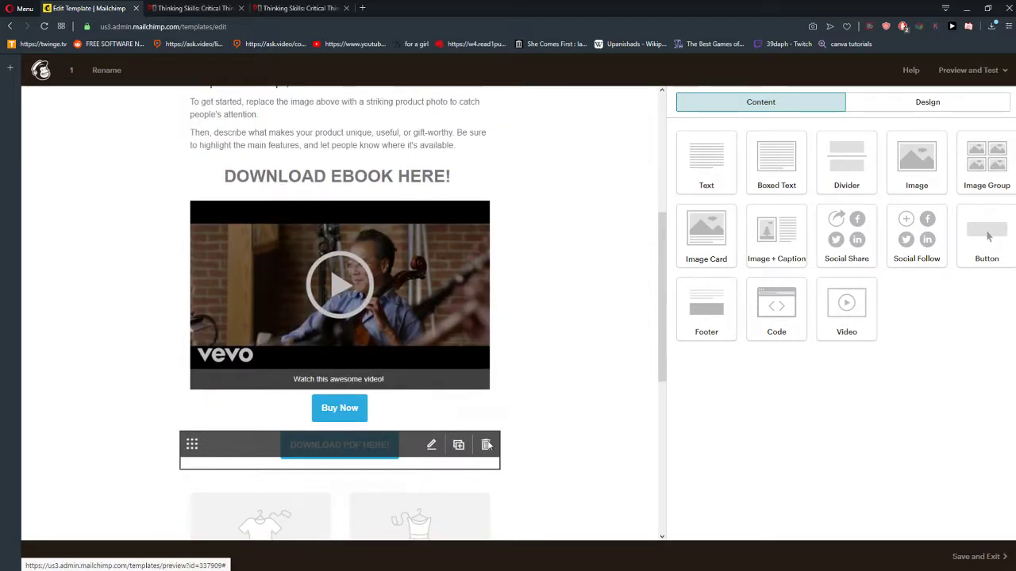
left_click(486, 445)
left_click(395, 357)
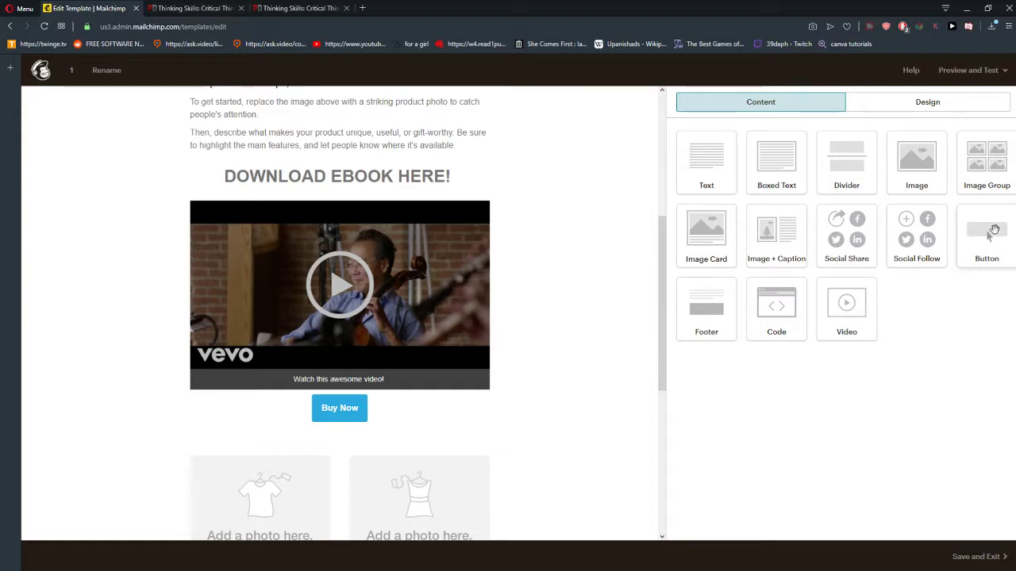
Place a Button block below Buy Now and relabel it 'Download PDF File here'.
left_click_drag(994, 230, 297, 431)
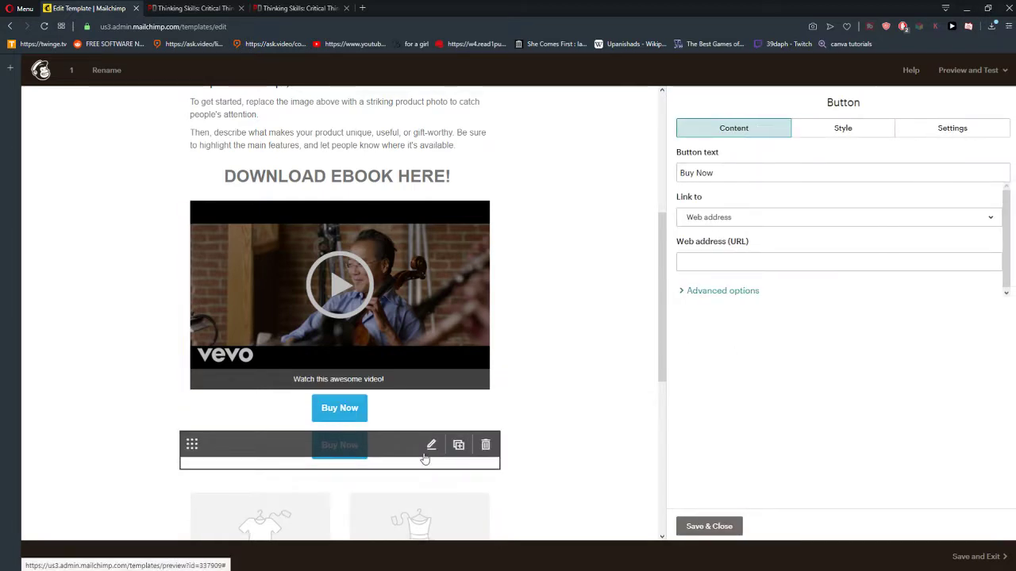
left_click(706, 171)
key("ctrl+a")
type("Downlo")
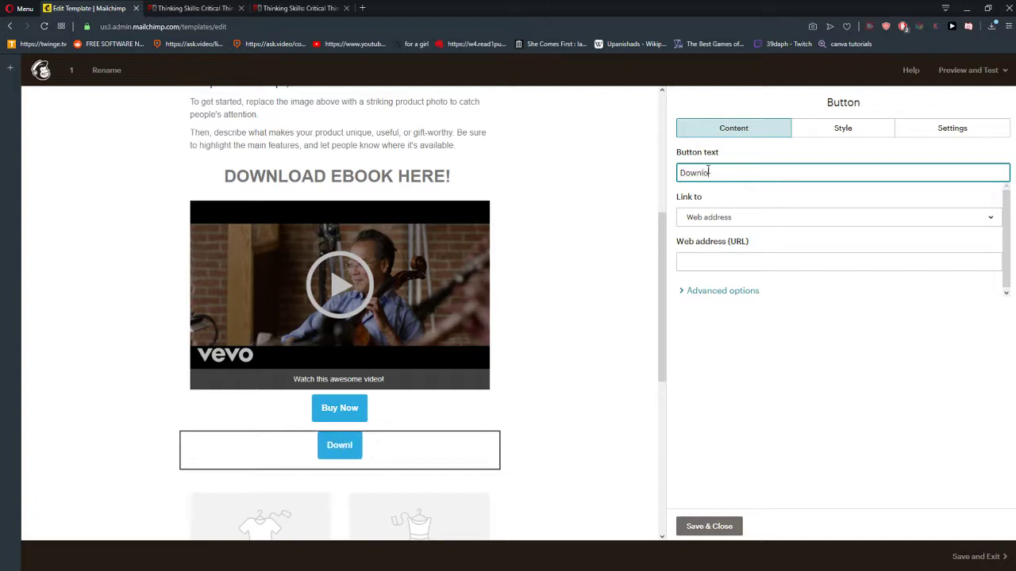
type("ad PDF File here")
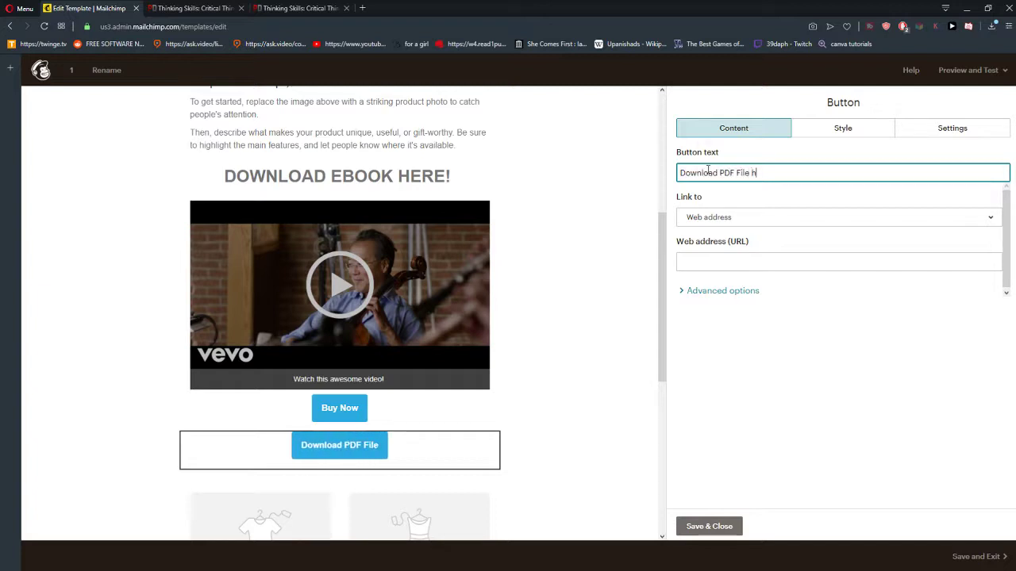
left_click(727, 218)
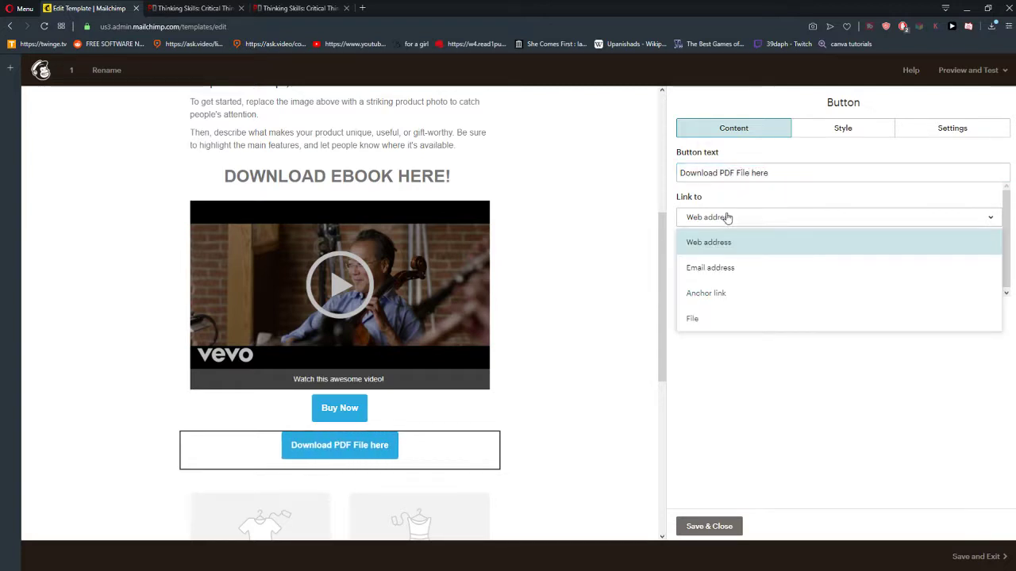
Set the new button's link type to File, bringing up Content Studio's My Files library.
left_click(712, 319)
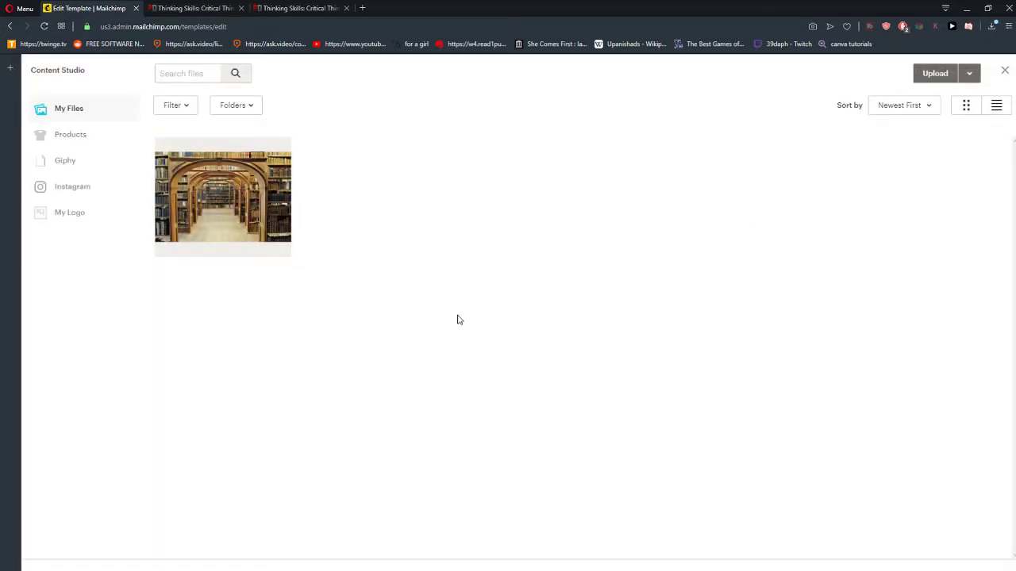
left_click(215, 10)
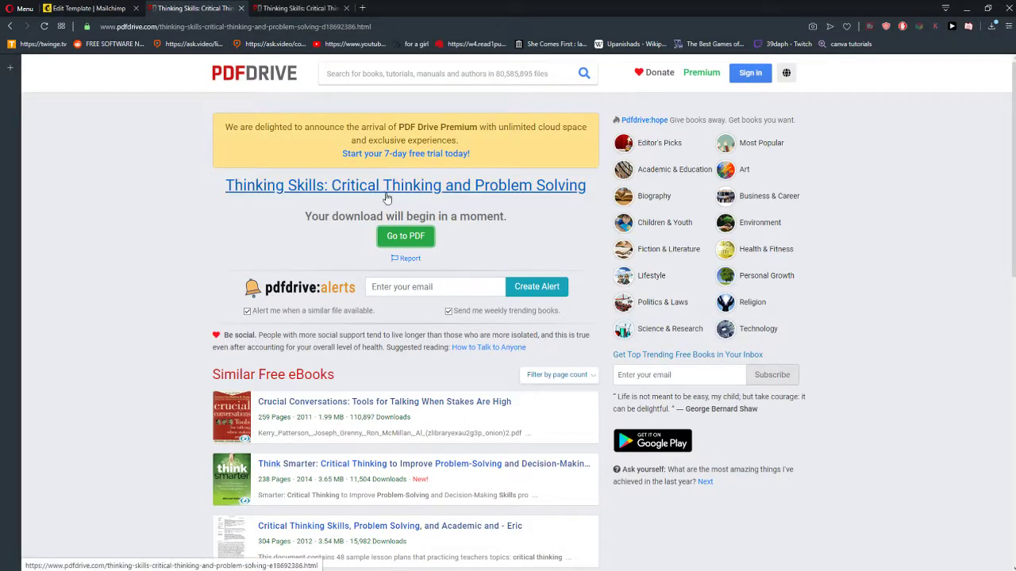
left_click(83, 8)
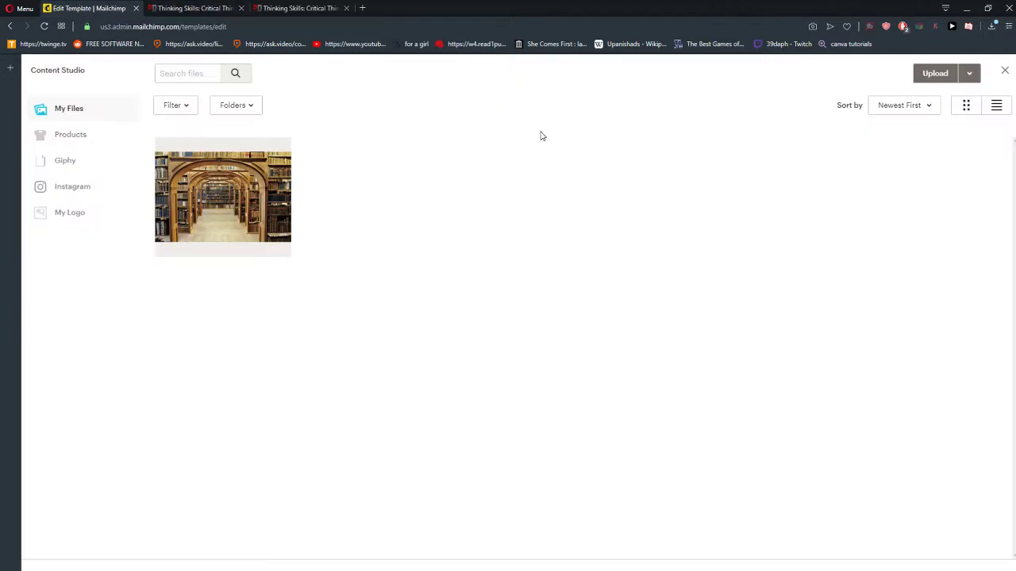
Upload the Thinking Skills PDF from the Desktop into the Content Studio library.
left_click(925, 77)
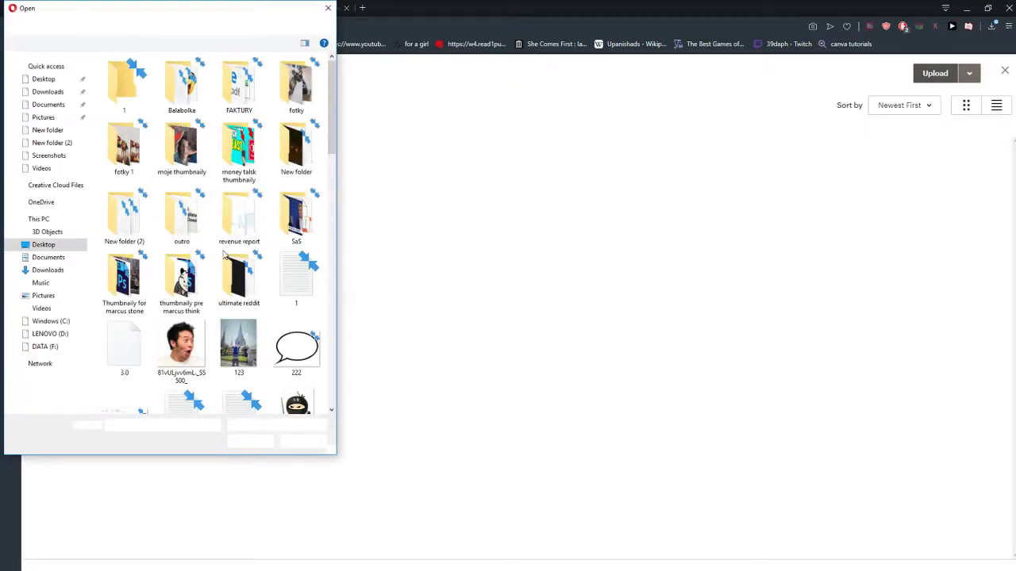
scroll(224, 254, "down", 5)
left_click(181, 239)
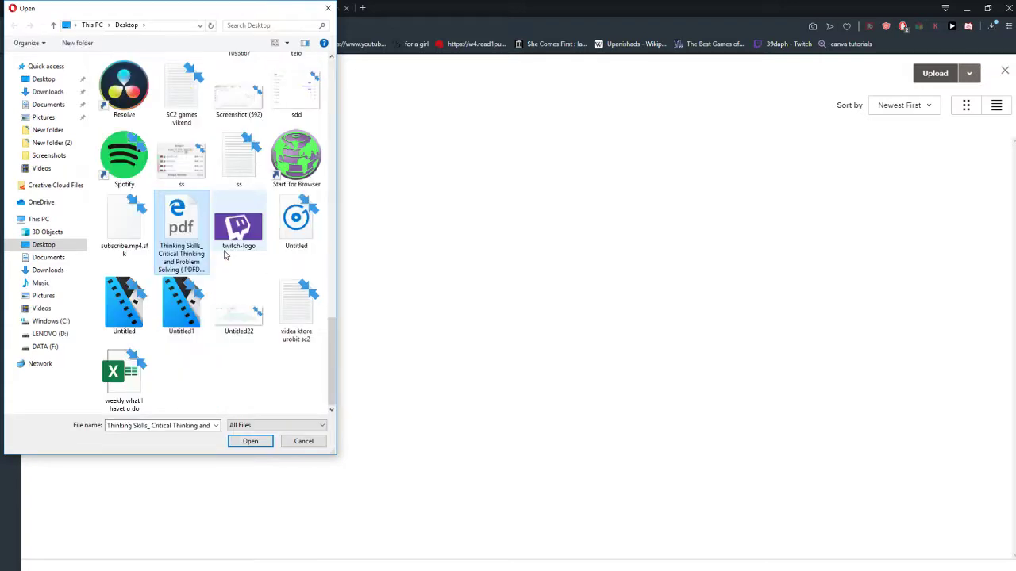
double_click(170, 246)
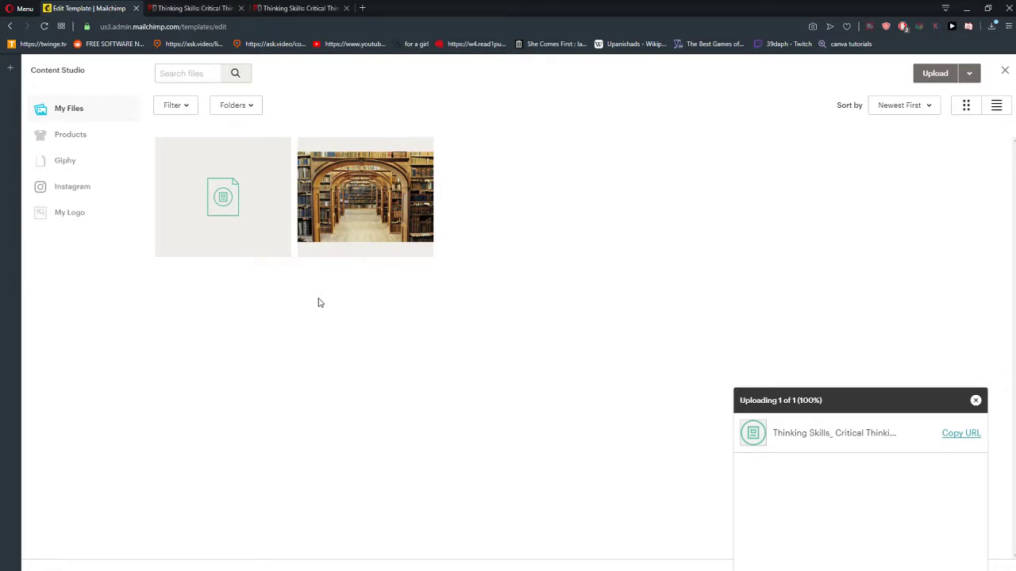
Insert the uploaded PDF as the button's link and check its File URL.
left_click(218, 208)
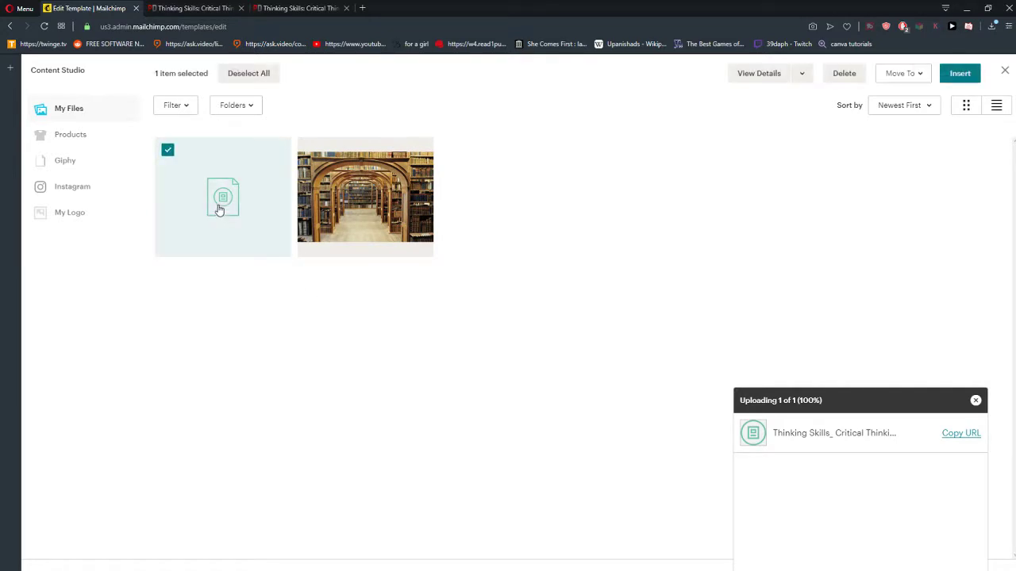
left_click(960, 73)
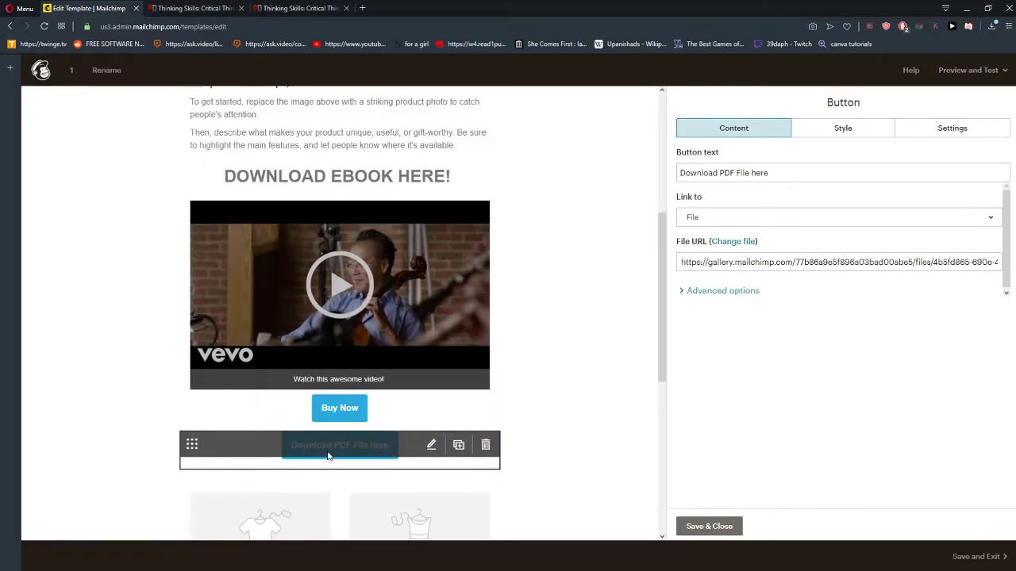
left_click_drag(710, 266, 936, 248)
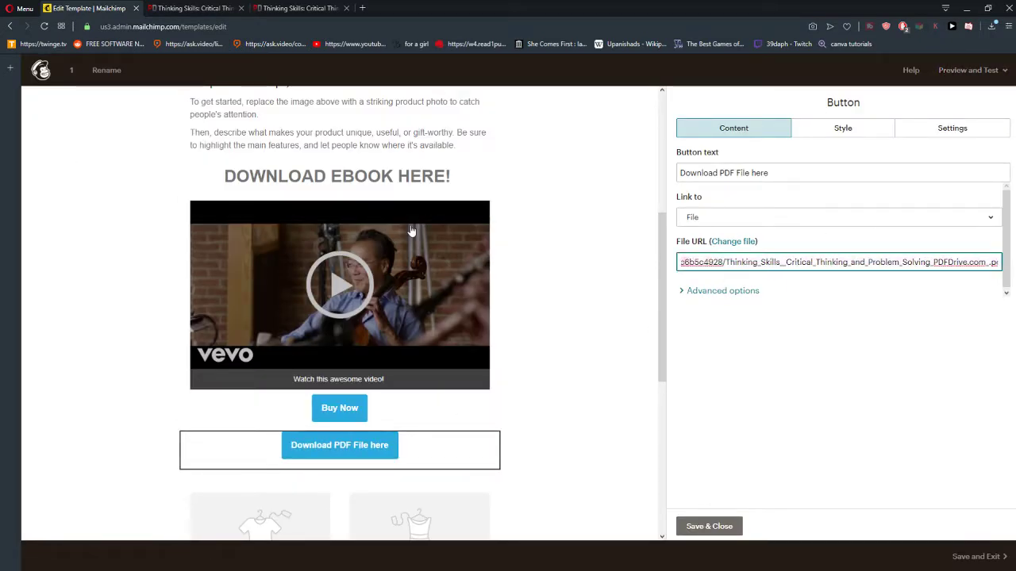
left_click_drag(411, 231, 52, 274)
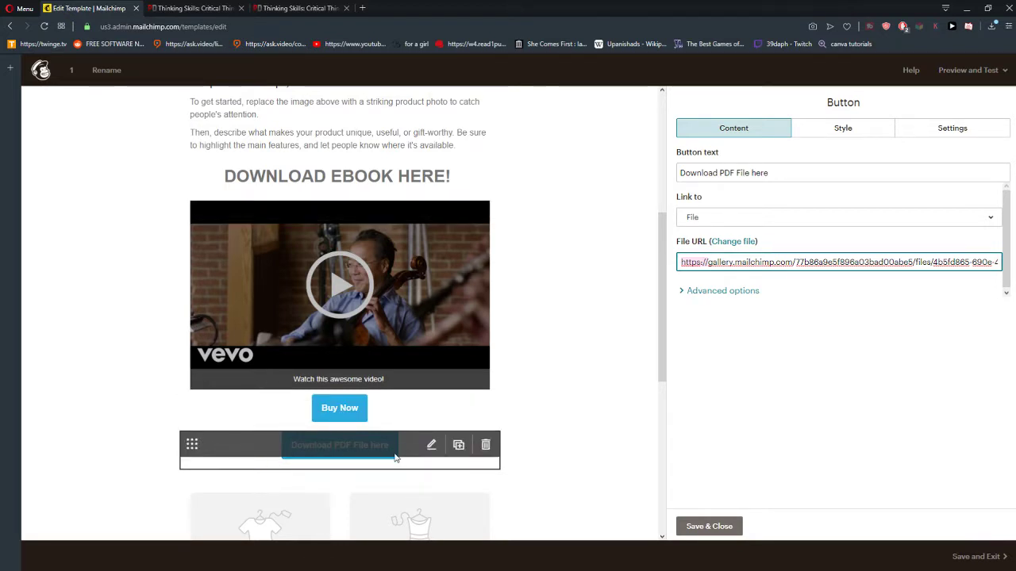
Preview the email template through Preview and Test, scroll through it, then close preview mode.
left_click(956, 71)
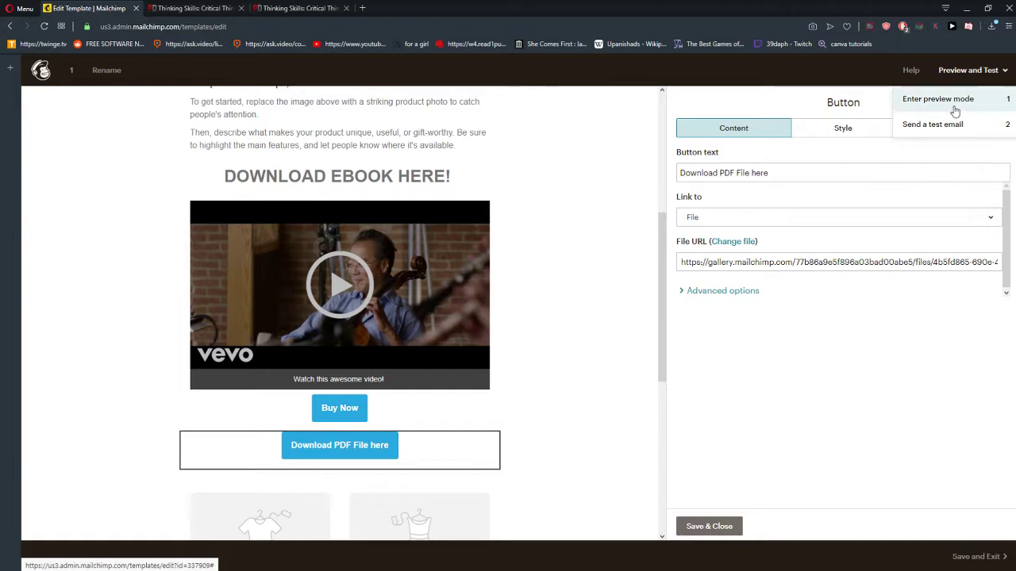
left_click(954, 108)
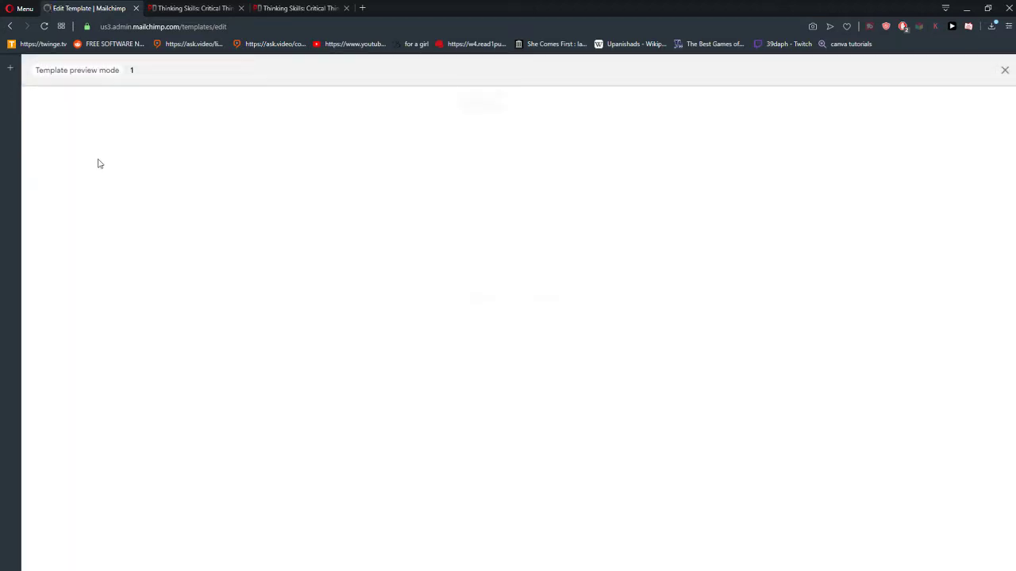
scroll(540, 262, "down", 5)
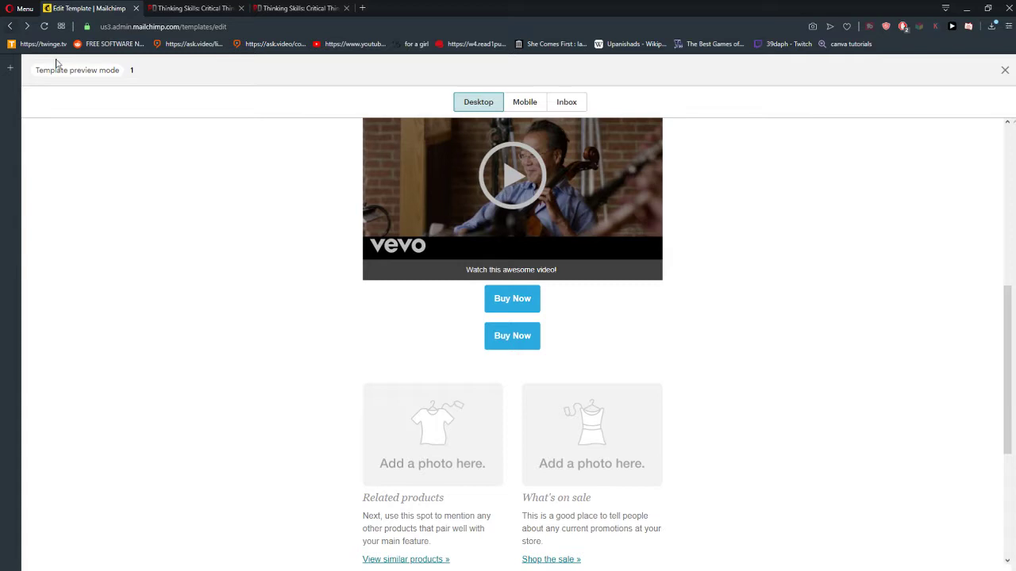
scroll(238, 226, "down", 2)
scroll(238, 226, "up", 2)
left_click(1005, 71)
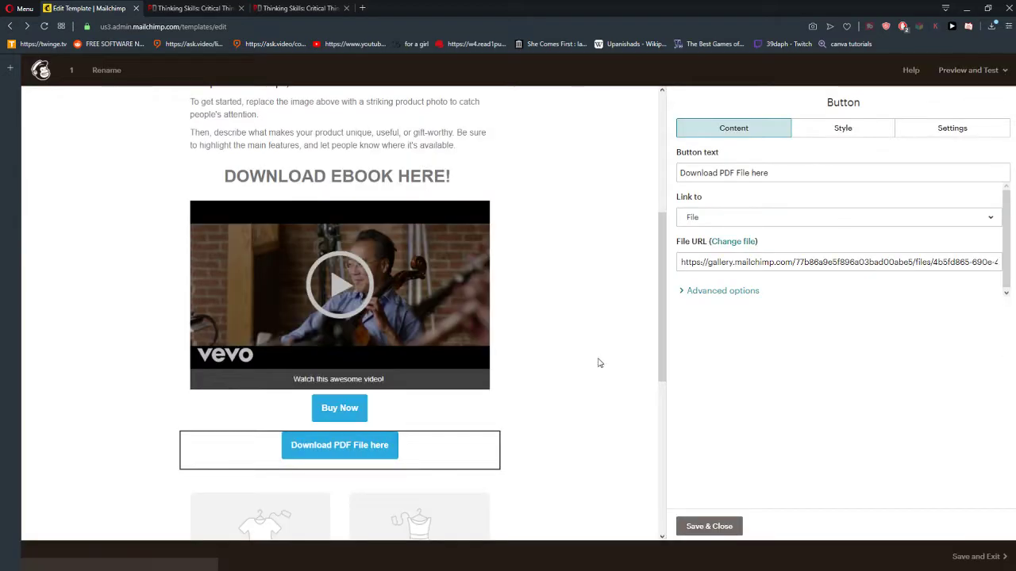
Save the download button's settings and enter template preview mode.
left_click(713, 527)
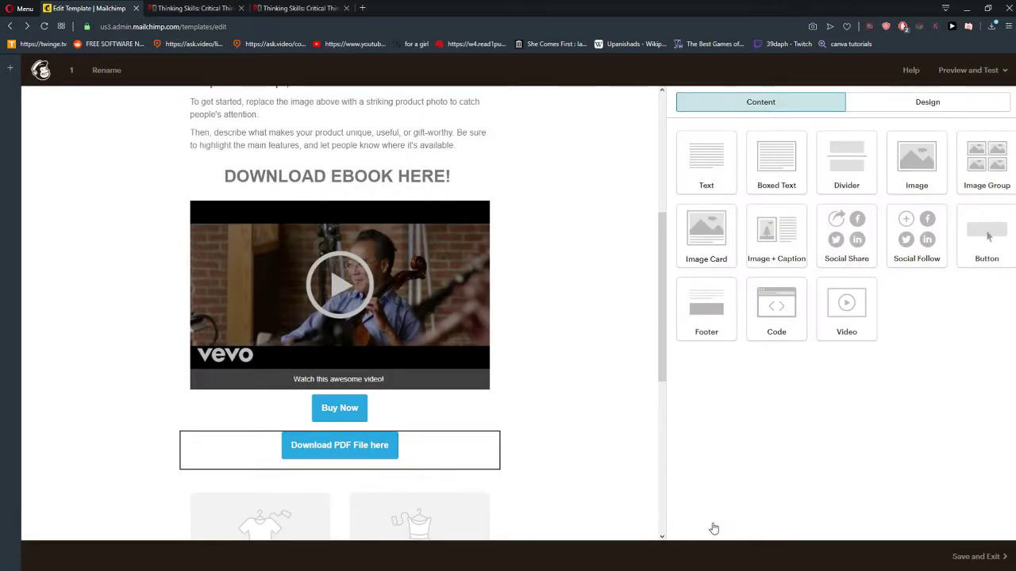
left_click(1004, 70)
left_click(964, 101)
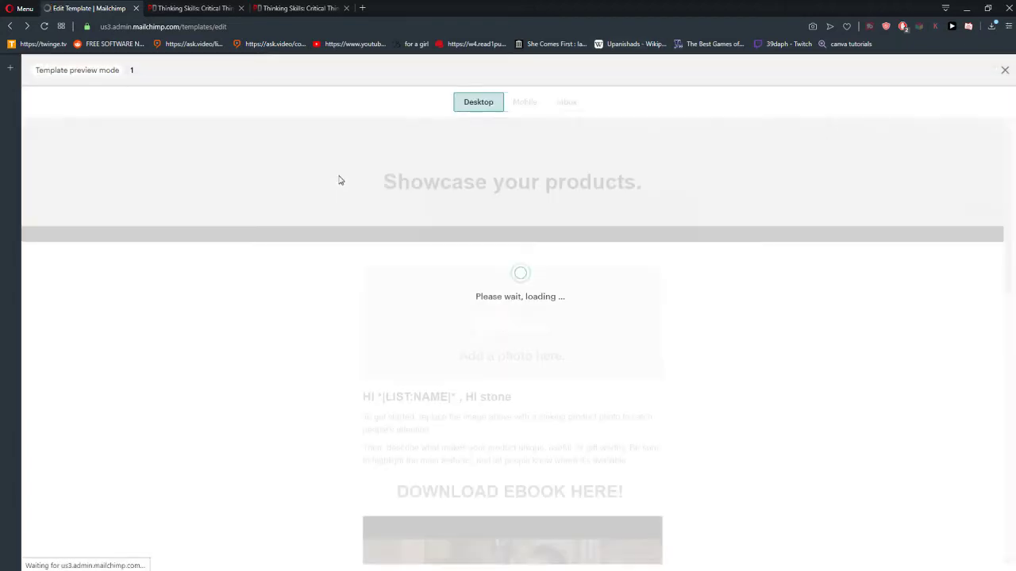
scroll(436, 249, "down", 6)
scroll(445, 270, "up", 1)
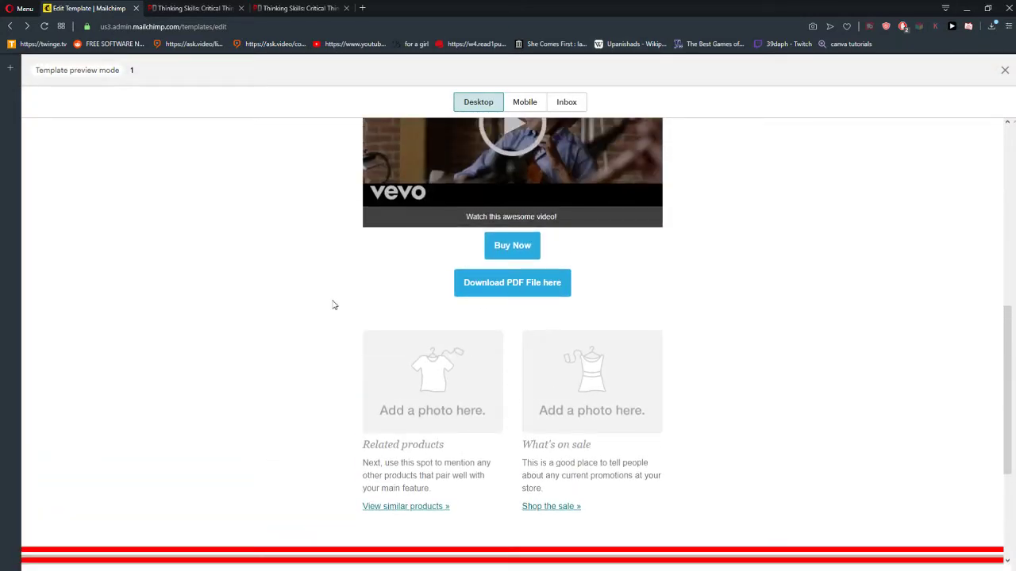
Test the Download PDF File here button to confirm it opens the Thinking Skills PDF, then close preview.
left_click(534, 293)
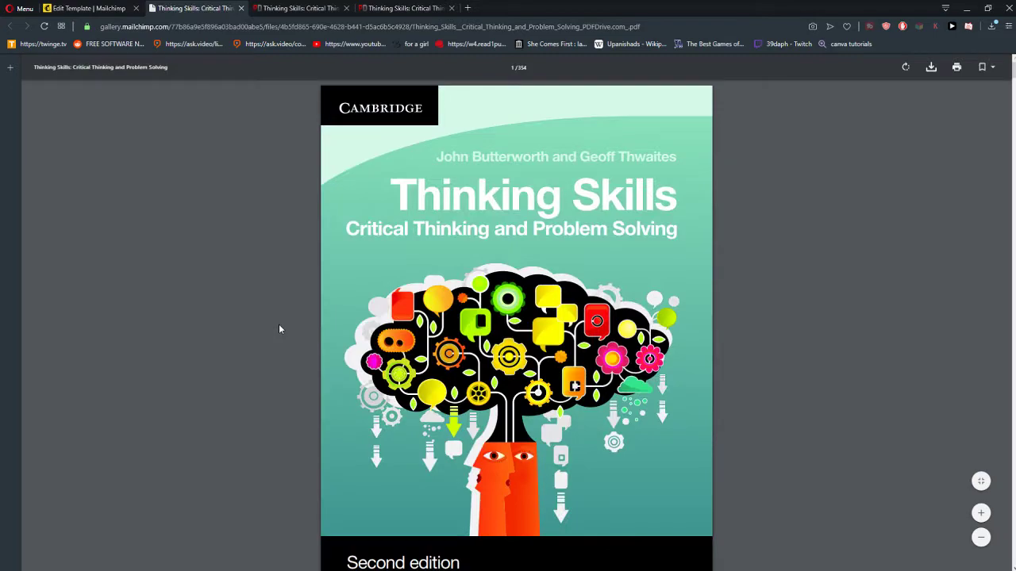
scroll(278, 324, "down", 15)
scroll(322, 307, "down", 20)
scroll(242, 451, "up", 20)
left_click(102, 6)
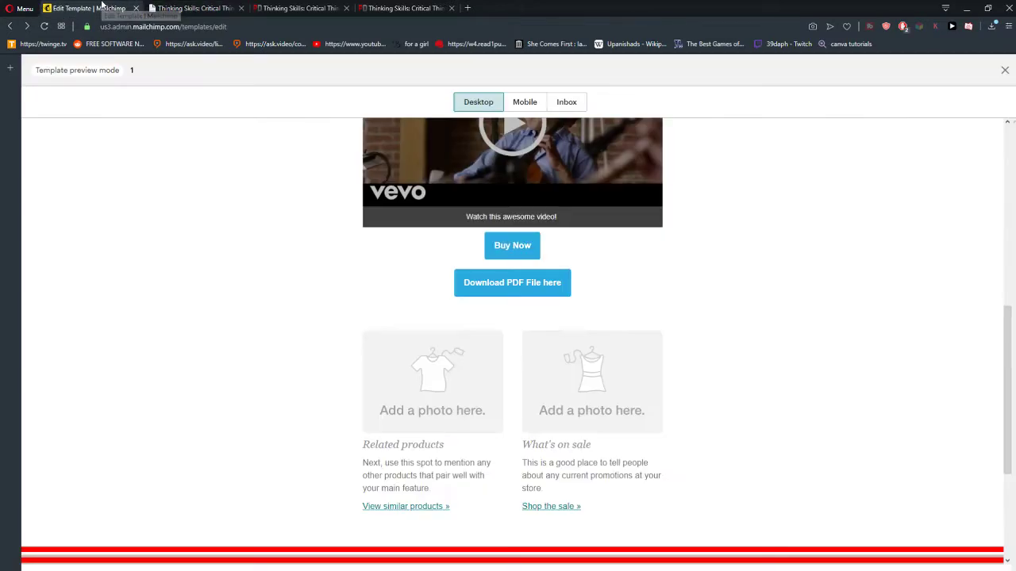
scroll(198, 289, "up", 6)
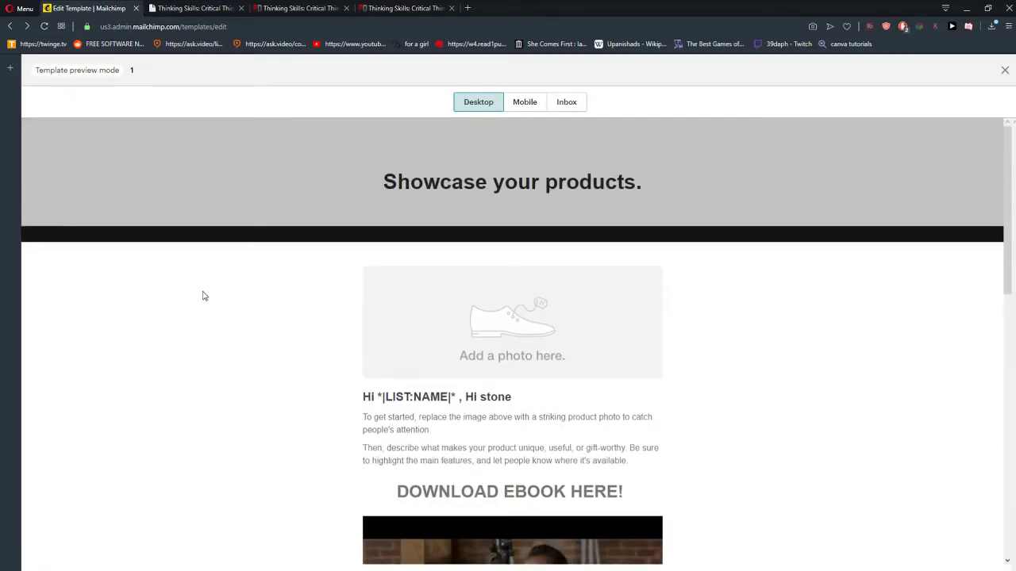
left_click(1005, 70)
scroll(529, 315, "up", 5)
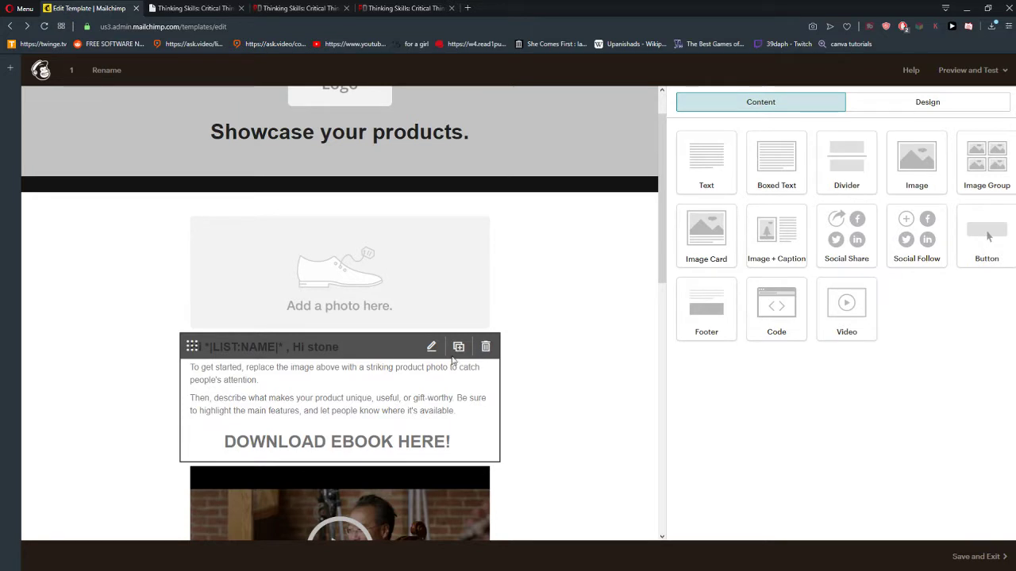
Edit the text block and select the 'DOWNLOAD EBOOK HERE!' heading text.
left_click(324, 443)
left_click_drag(729, 277, 992, 289)
left_click(699, 290)
left_click_drag(699, 291, 958, 282)
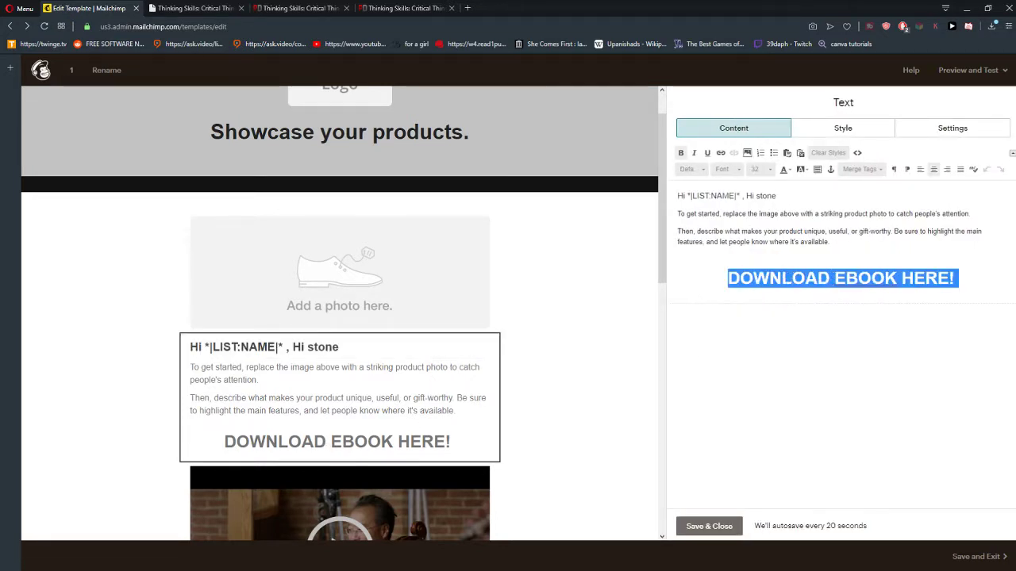
Link the selected heading to the uploaded Thinking Skills PDF file.
left_click(720, 154)
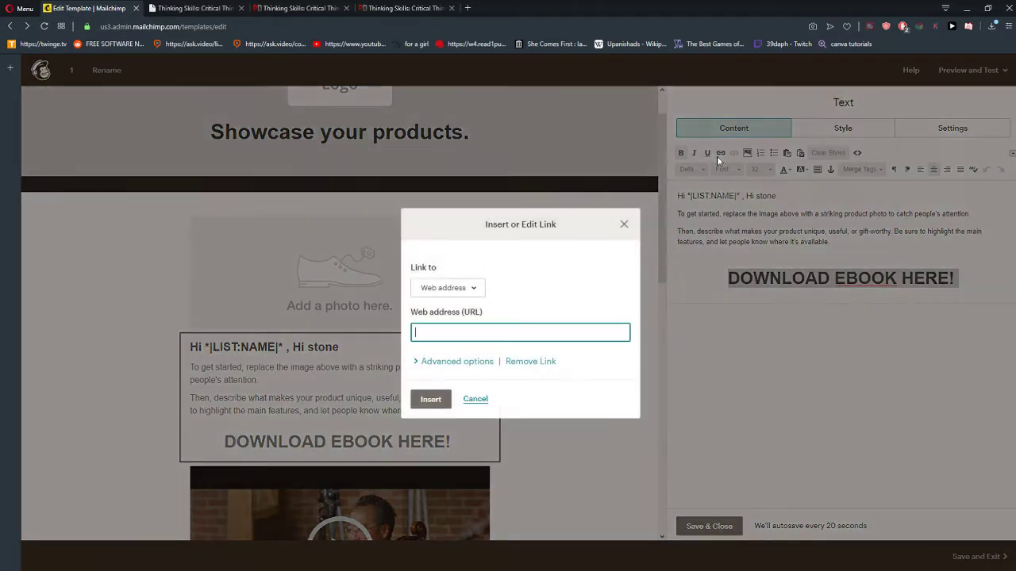
left_click(449, 288)
left_click(430, 390)
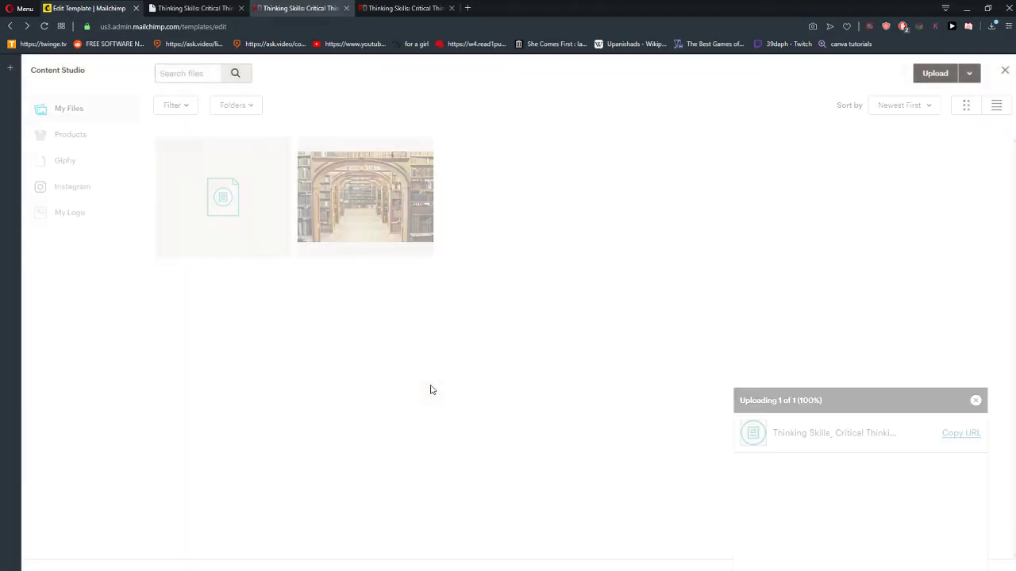
left_click(242, 215)
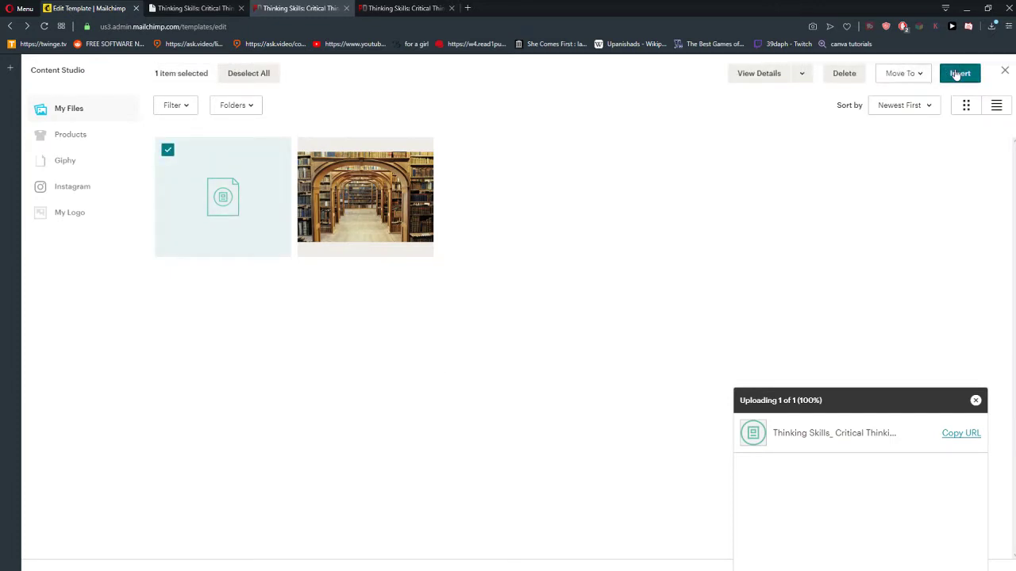
left_click(960, 72)
left_click(430, 399)
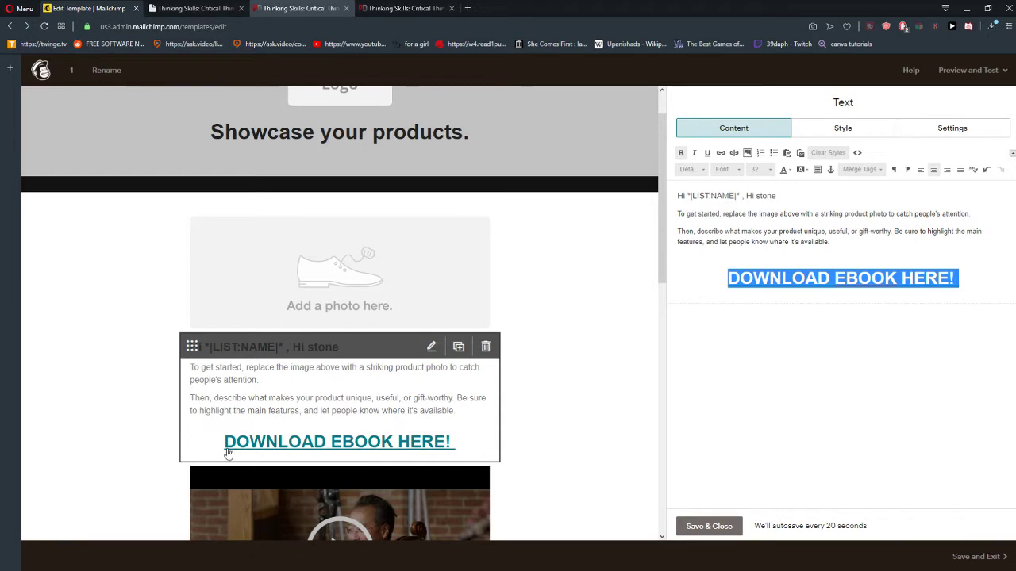
Check the template in preview mode, then close the preview.
left_click(964, 70)
left_click(957, 101)
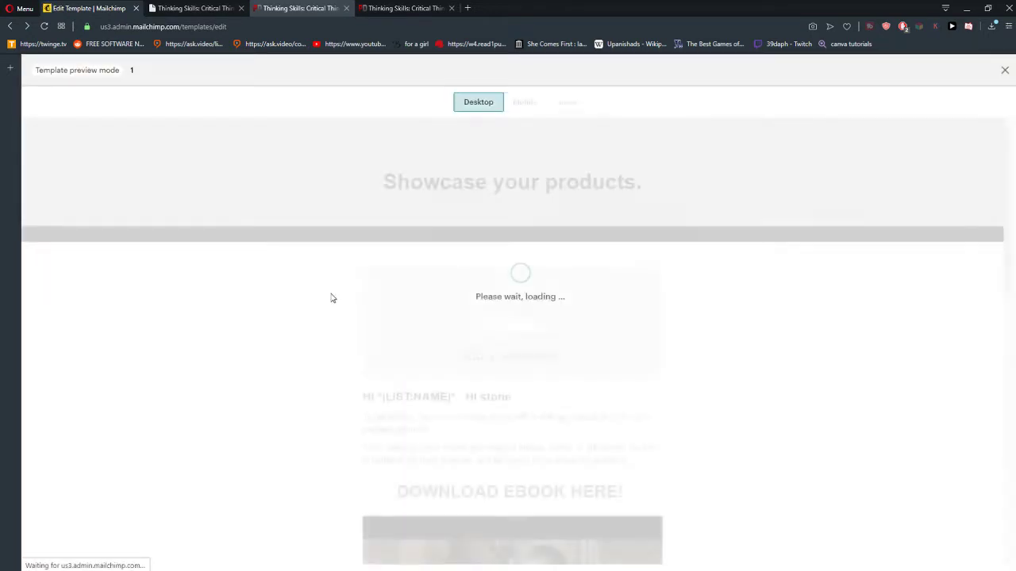
scroll(520, 311, "down", 3)
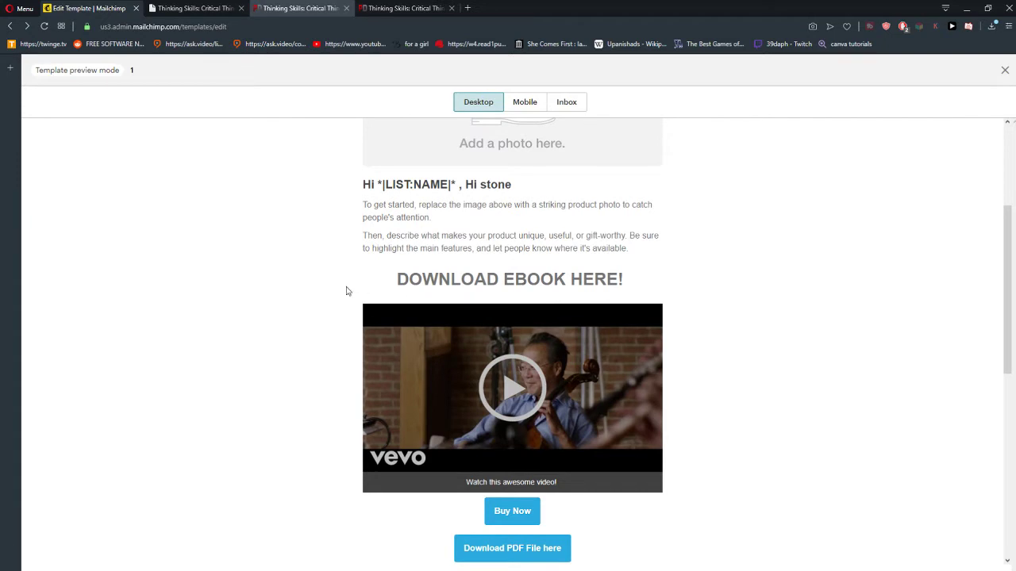
scroll(473, 317, "up", 2)
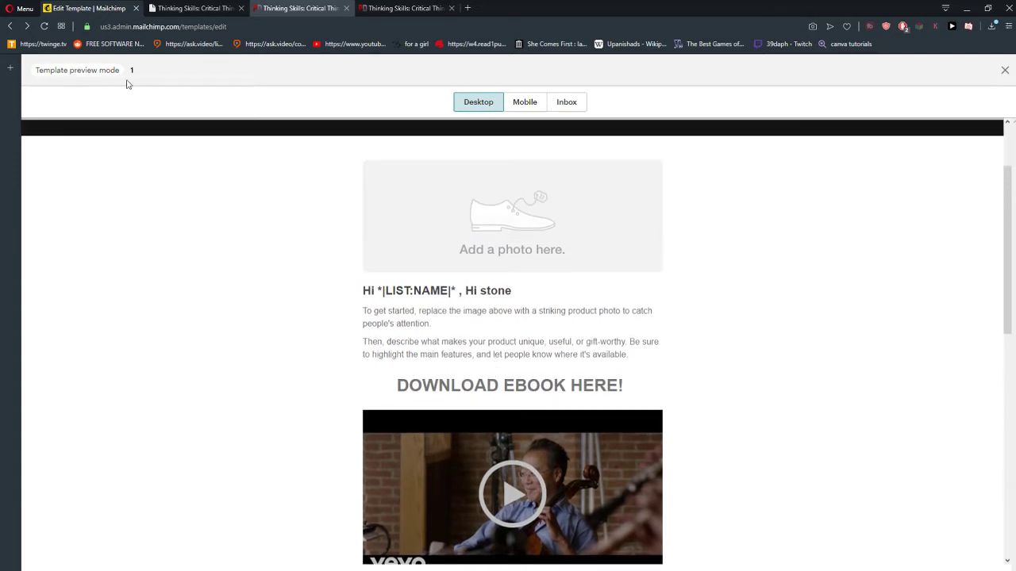
left_click(1004, 70)
Save the text block, then test the DOWNLOAD EBOOK HERE! link in preview mode.
left_click(718, 528)
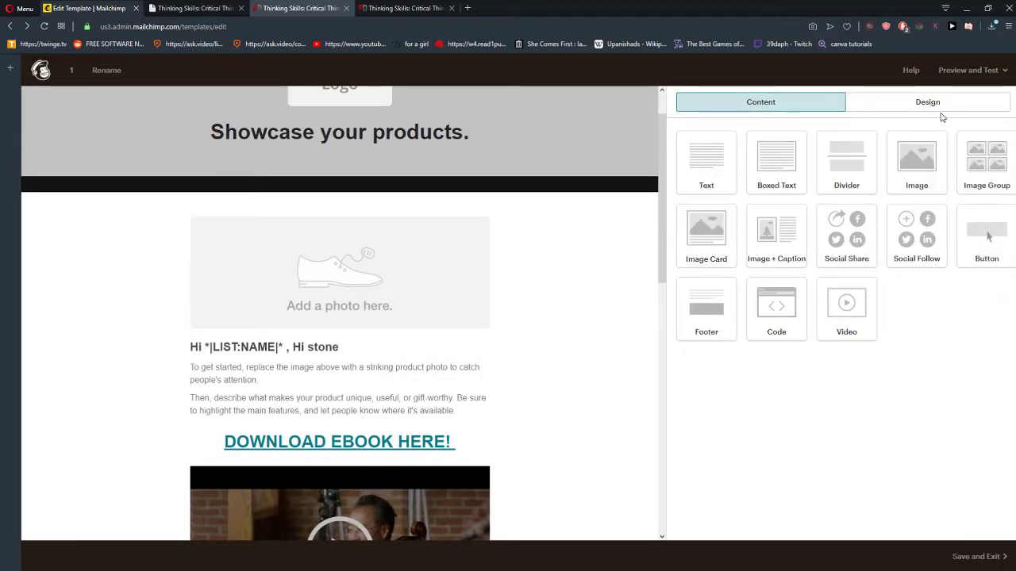
left_click(1001, 75)
left_click(933, 99)
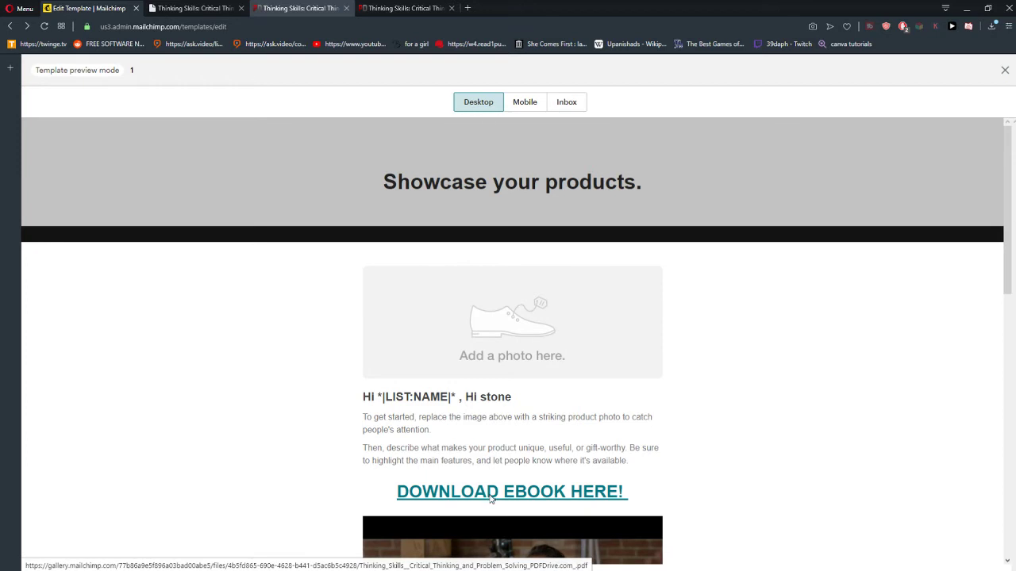
left_click(481, 490)
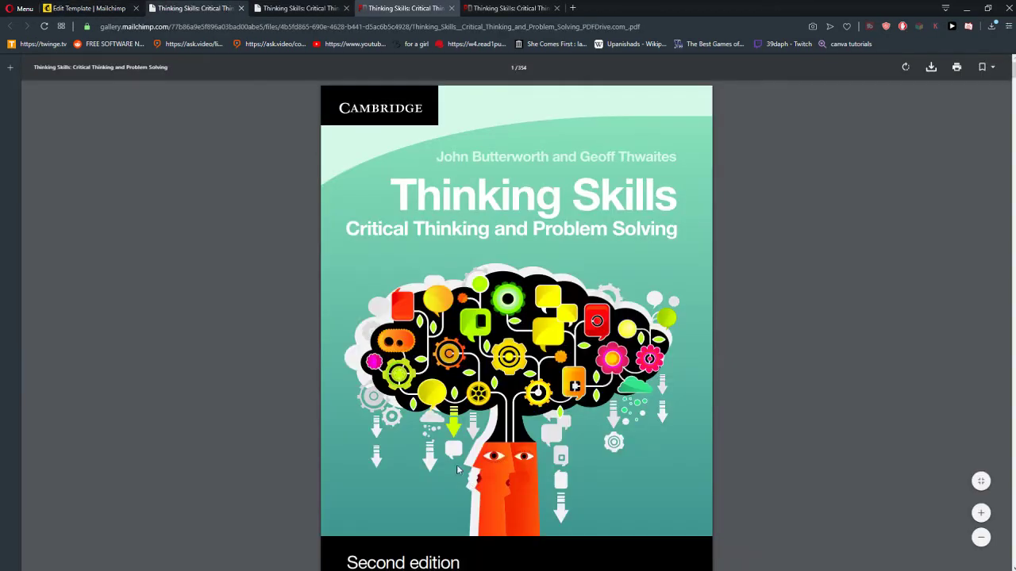